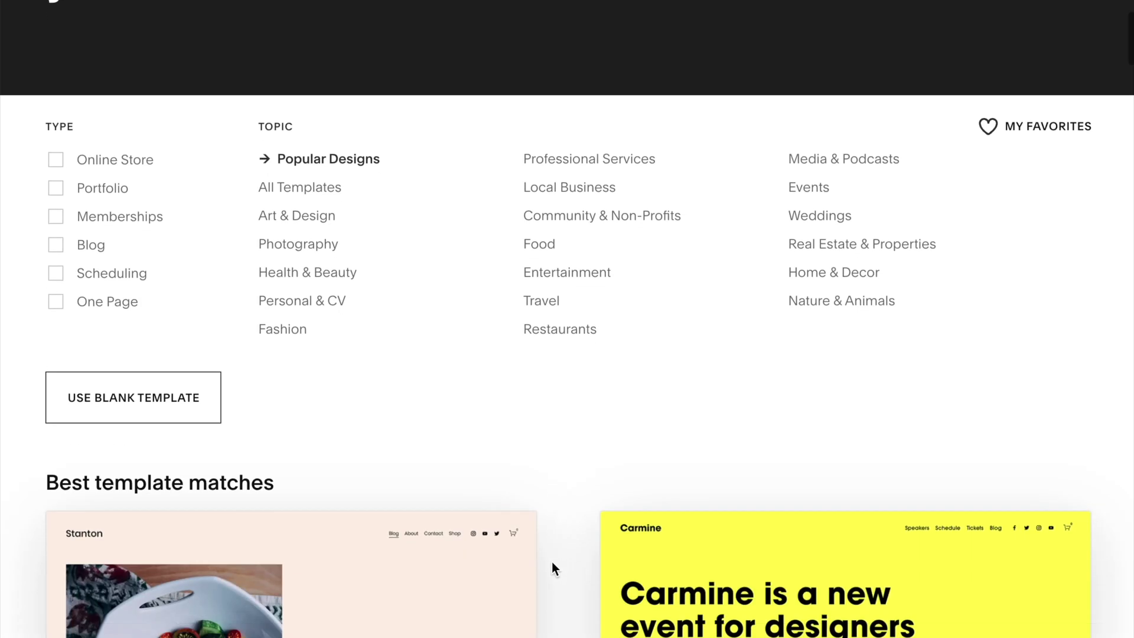
Step: Open the Scheduling calendar, start a new appointment and list its appointment types
scroll(552, 562, "down", 8)
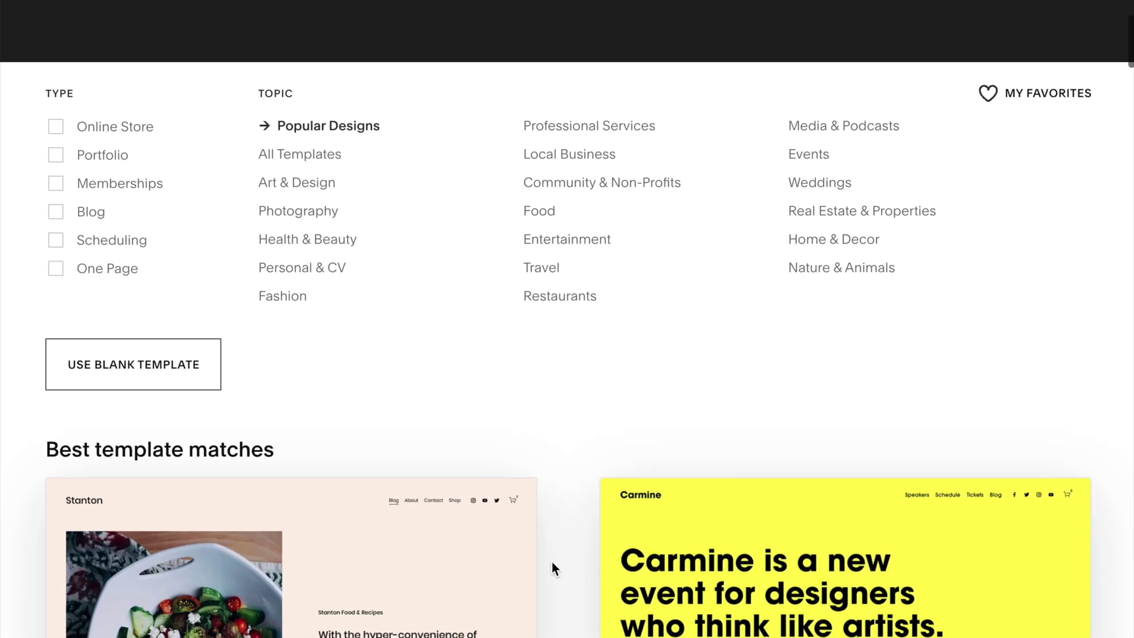
scroll(552, 562, "down", 4)
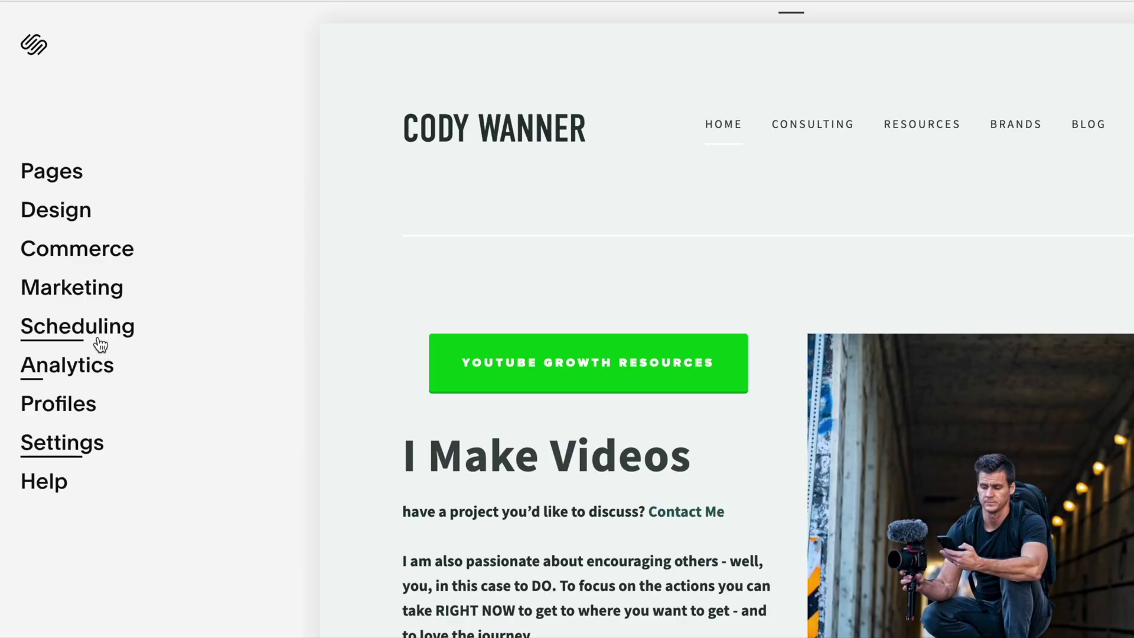
left_click(99, 336)
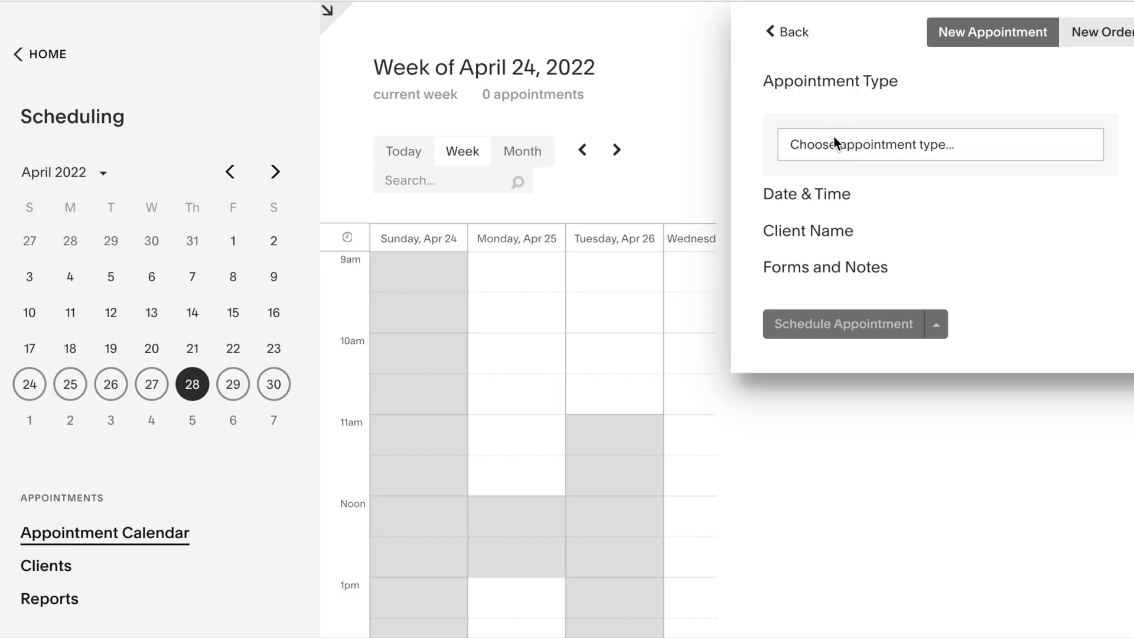
left_click(834, 142)
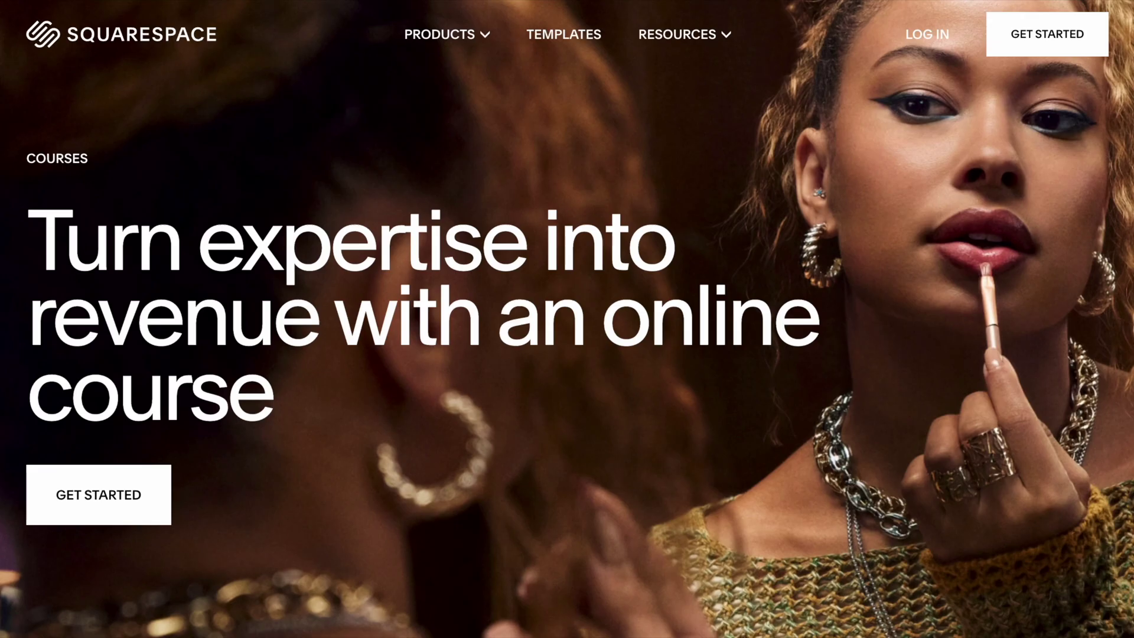
scroll(496, 355, "down", 10)
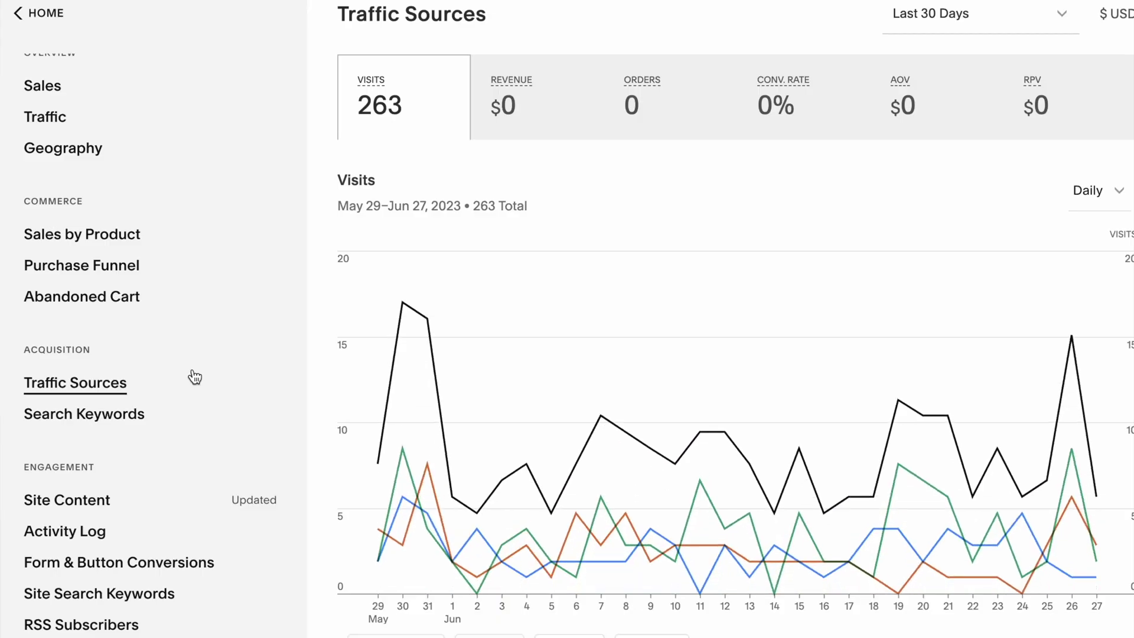
Step: Show Traffic Sources with 263 visits, then Site Content's Top Pageviews led by Resources (121)
mouse_move(432, 312)
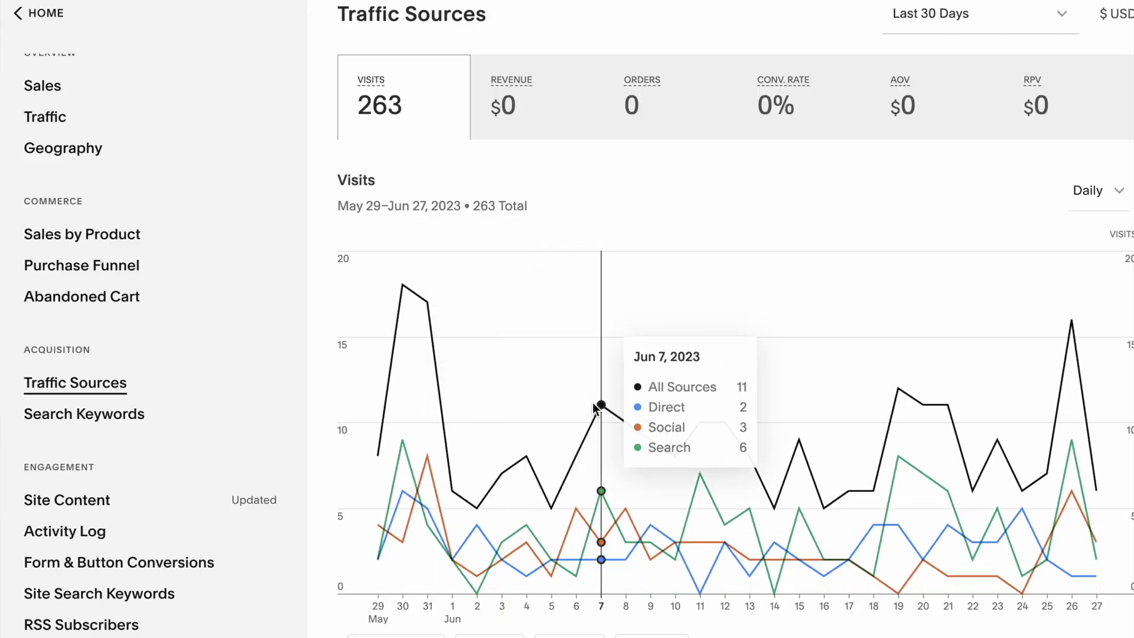
scroll(592, 402, "down", 1)
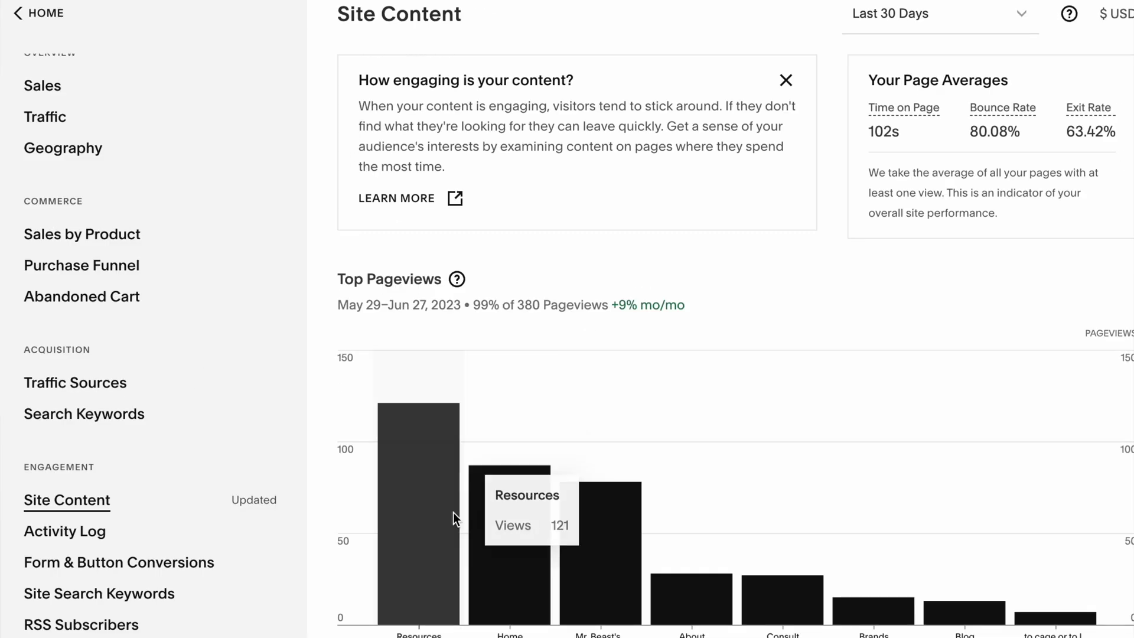
scroll(453, 512, "down", 2)
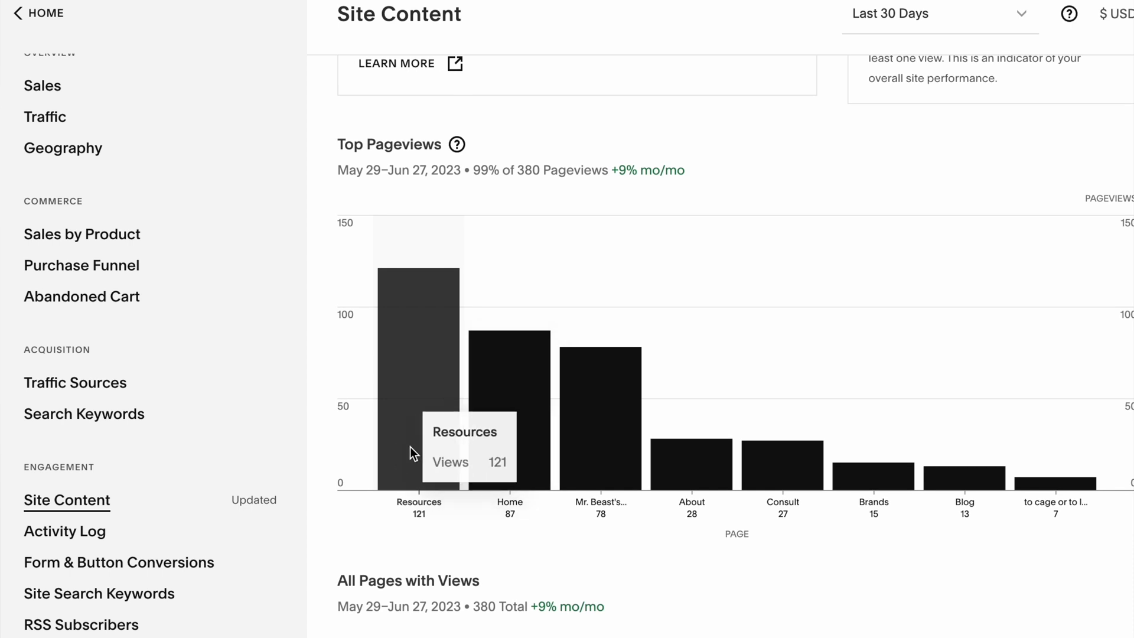
mouse_move(587, 447)
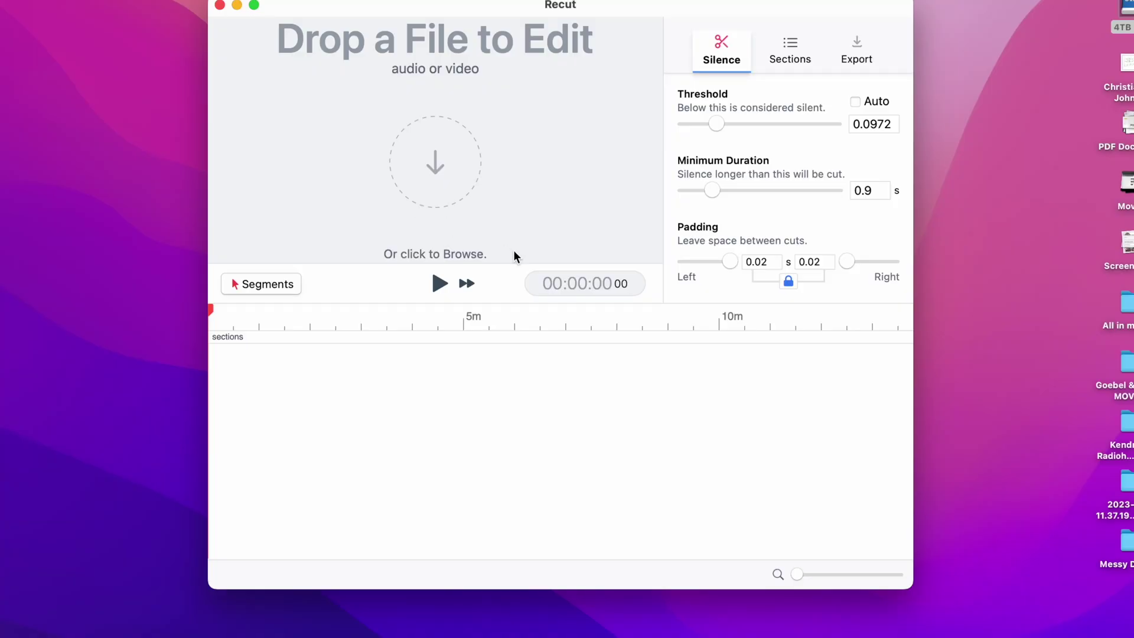
Step: Load A7iv20230810_1665.MP4 into Recut, trimming silences from 13:37 to 07:08 across 96 cuts
left_click(513, 250)
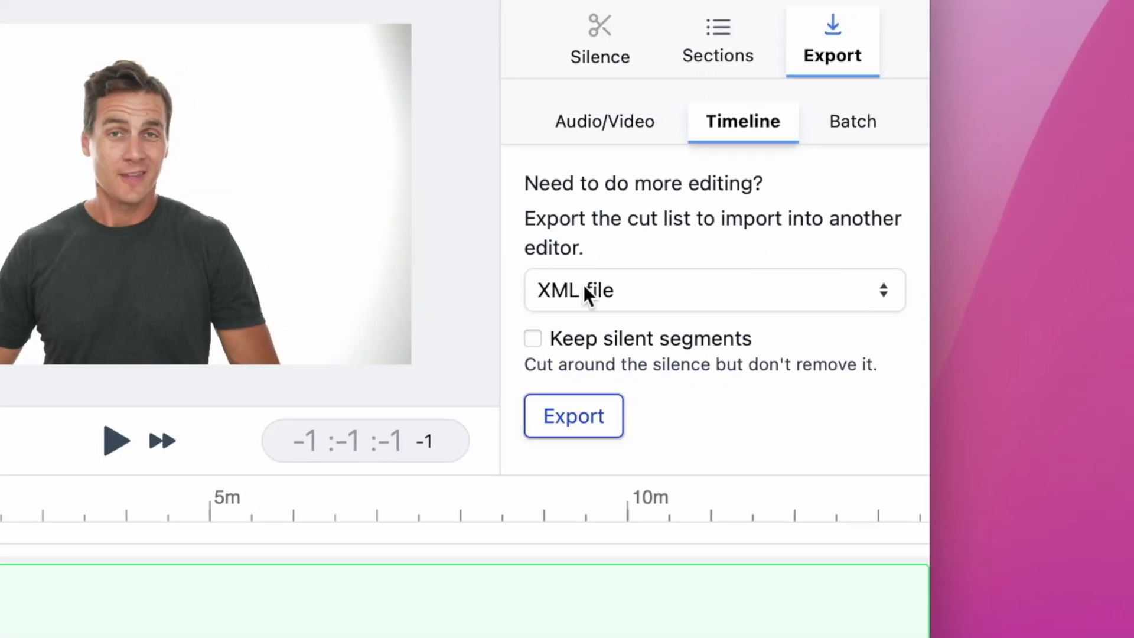
Step: Export and save the trimmed edit in Final Cut Pro (.fcpxml) format
left_click(585, 290)
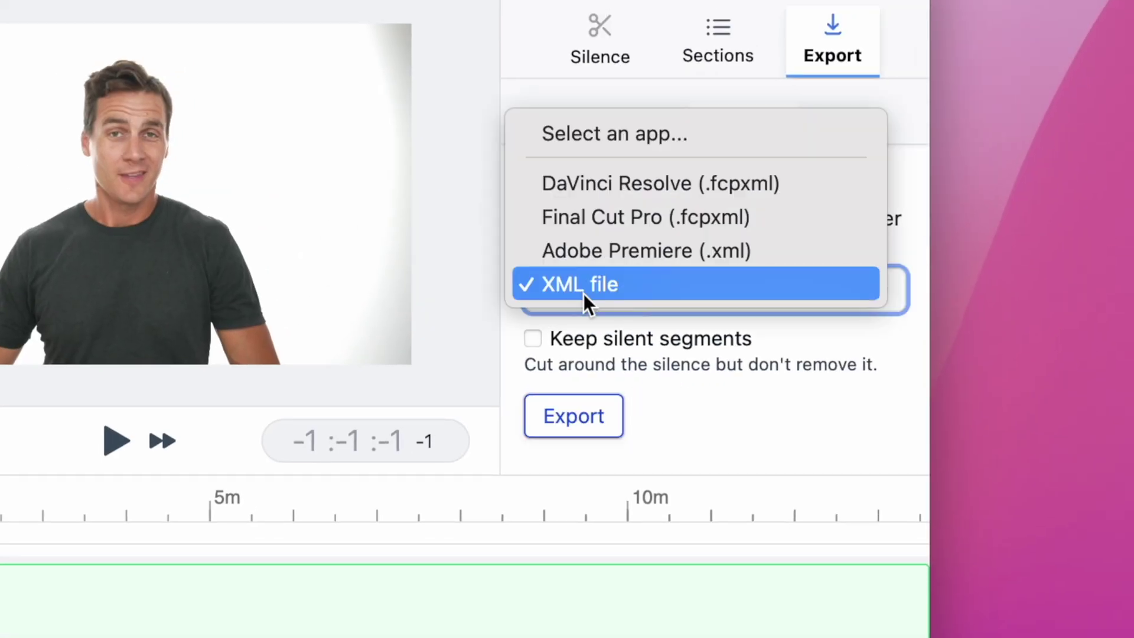
left_click(598, 226)
left_click(564, 435)
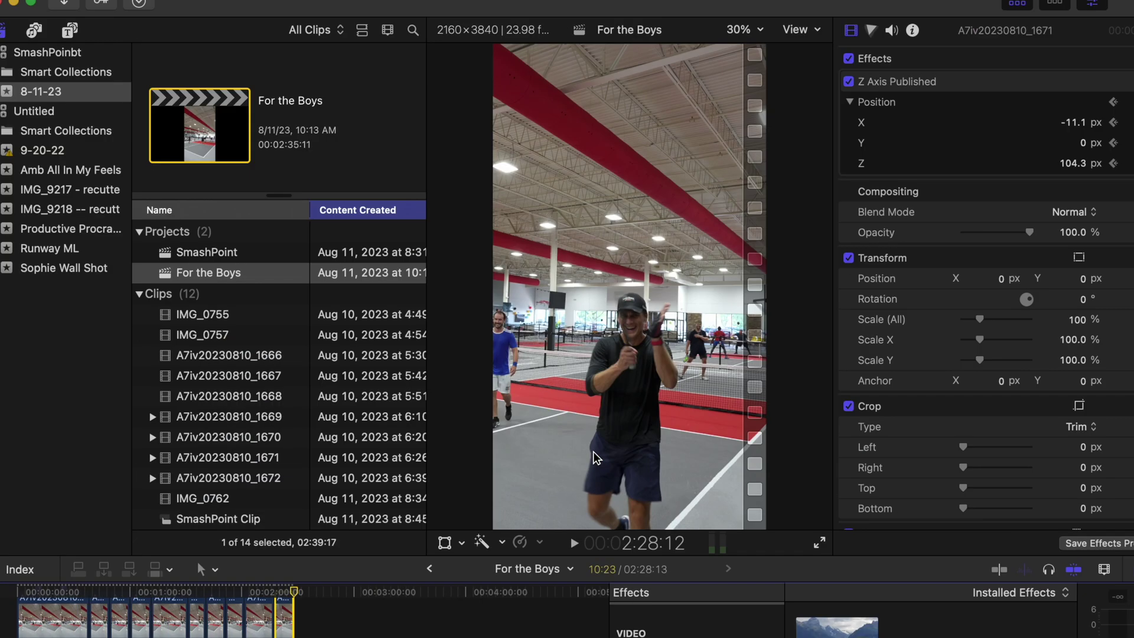
left_click(96, 0)
Step: Import Speed Editing Workflow.fcpxml into the Speed Editing Workflow library and open its project
mouse_move(119, 7)
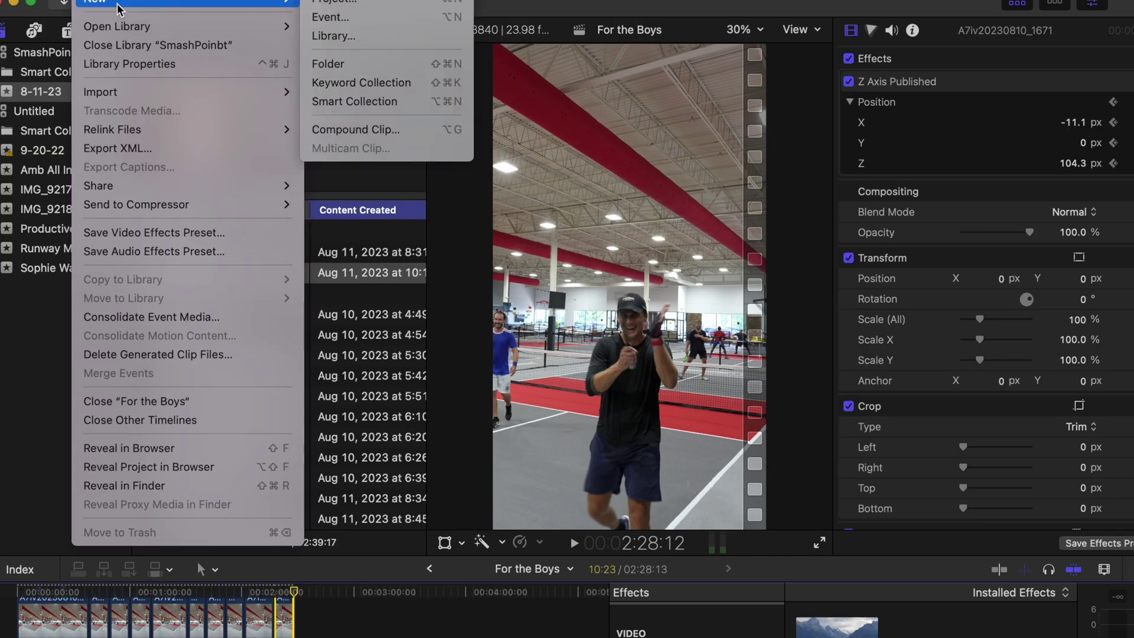
left_click(330, 36)
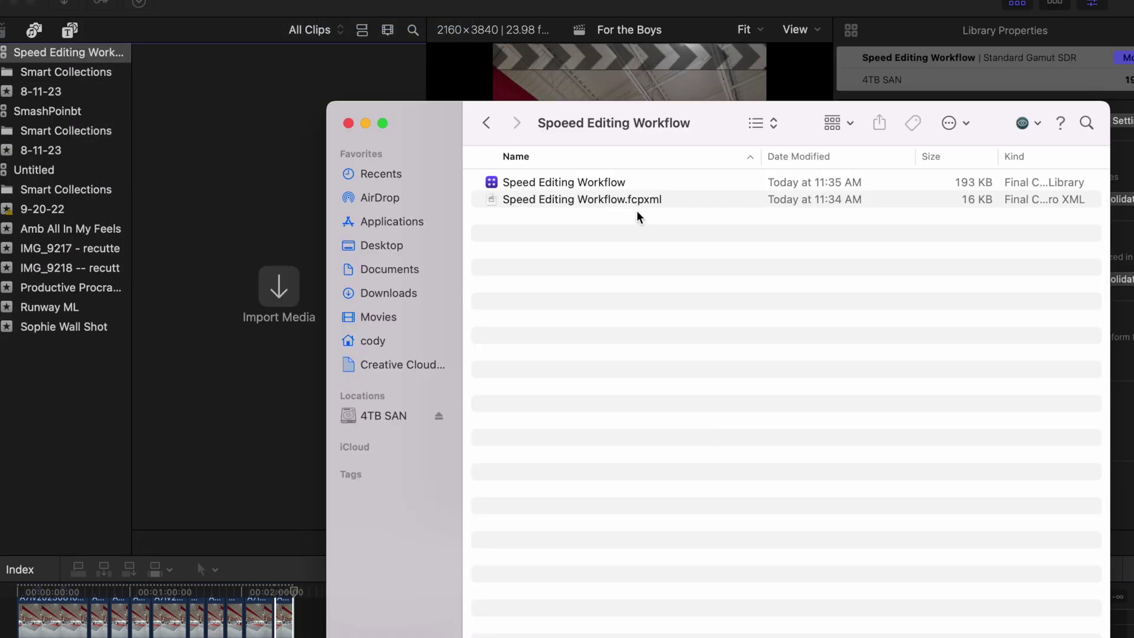
double_click(630, 201)
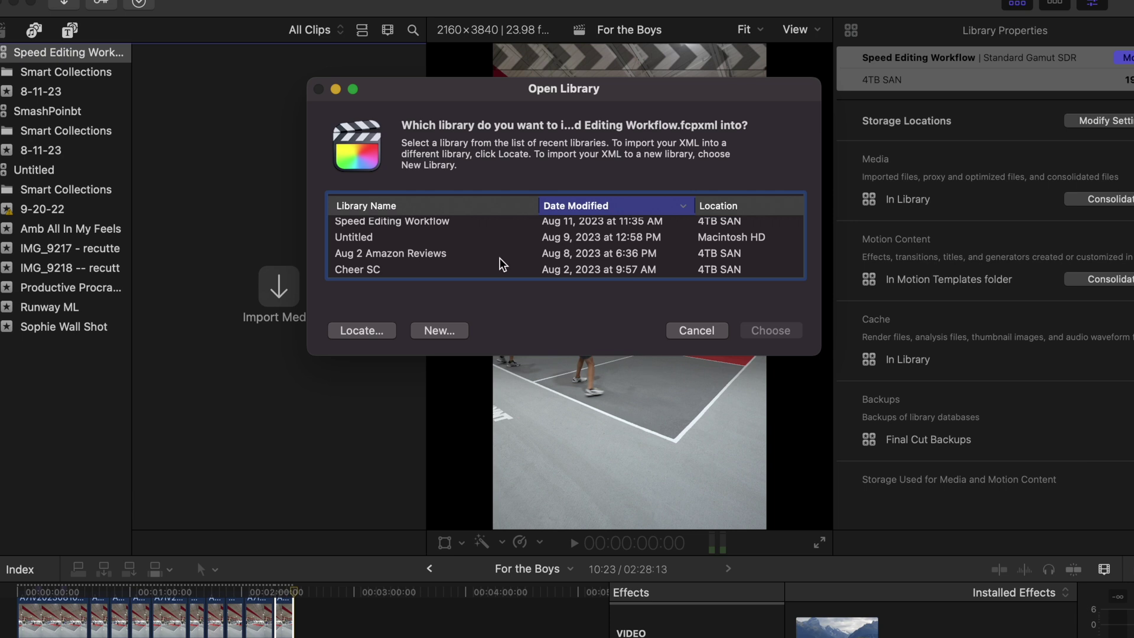
scroll(492, 225, "up", 1)
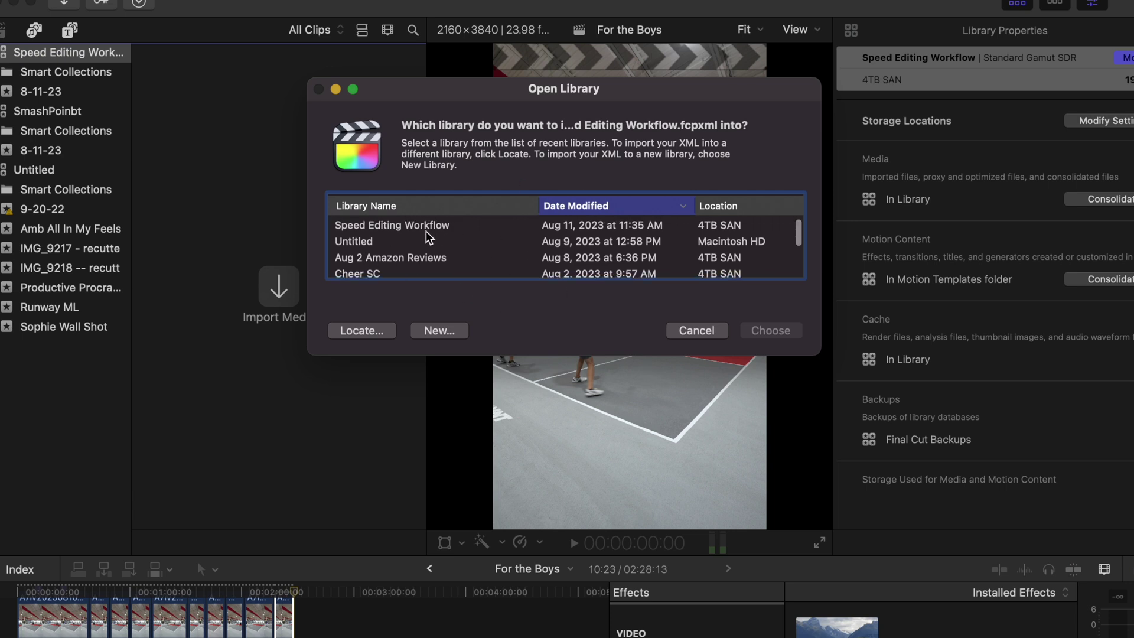
left_click(399, 224)
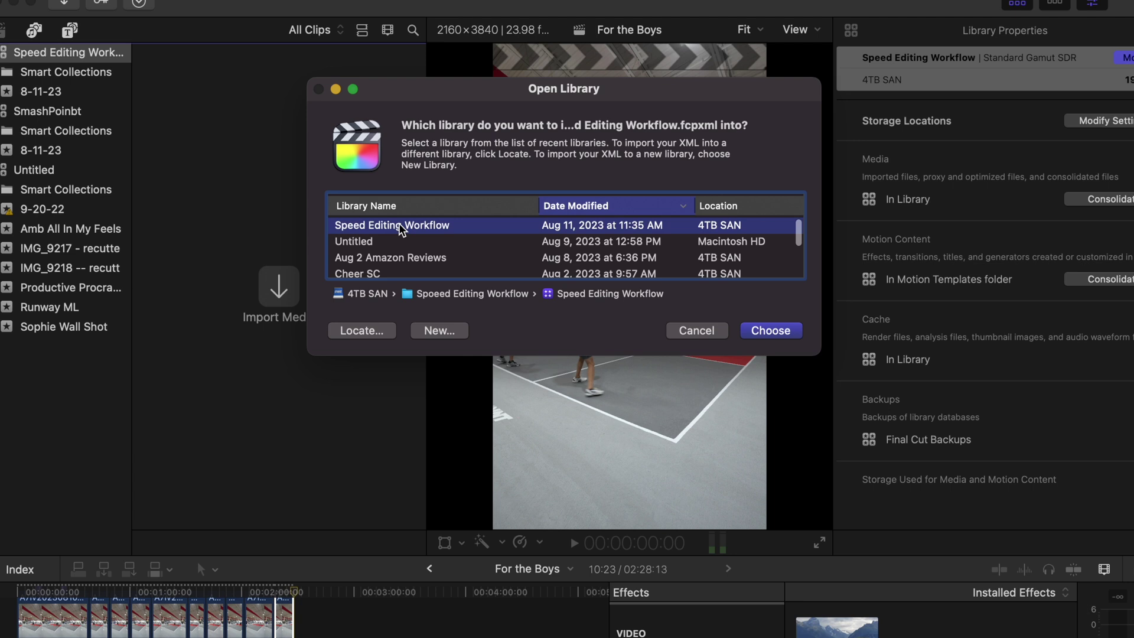
left_click(784, 332)
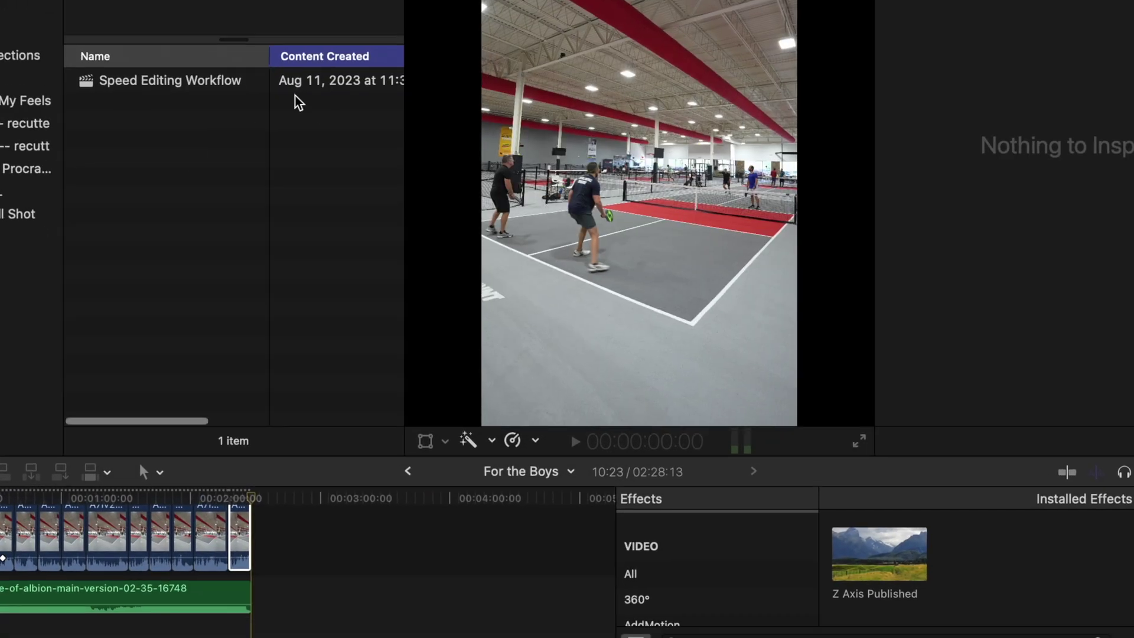
double_click(233, 87)
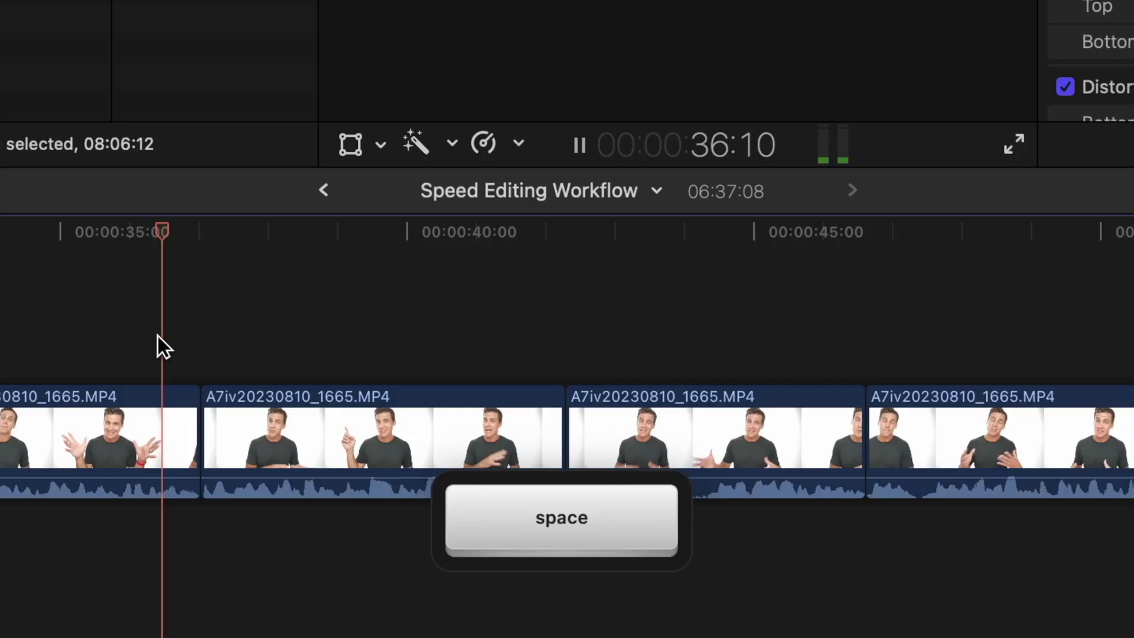
Step: Review the timeline at sped-up playback and trim clips, shrinking the project toward 02:01:13
key("space")
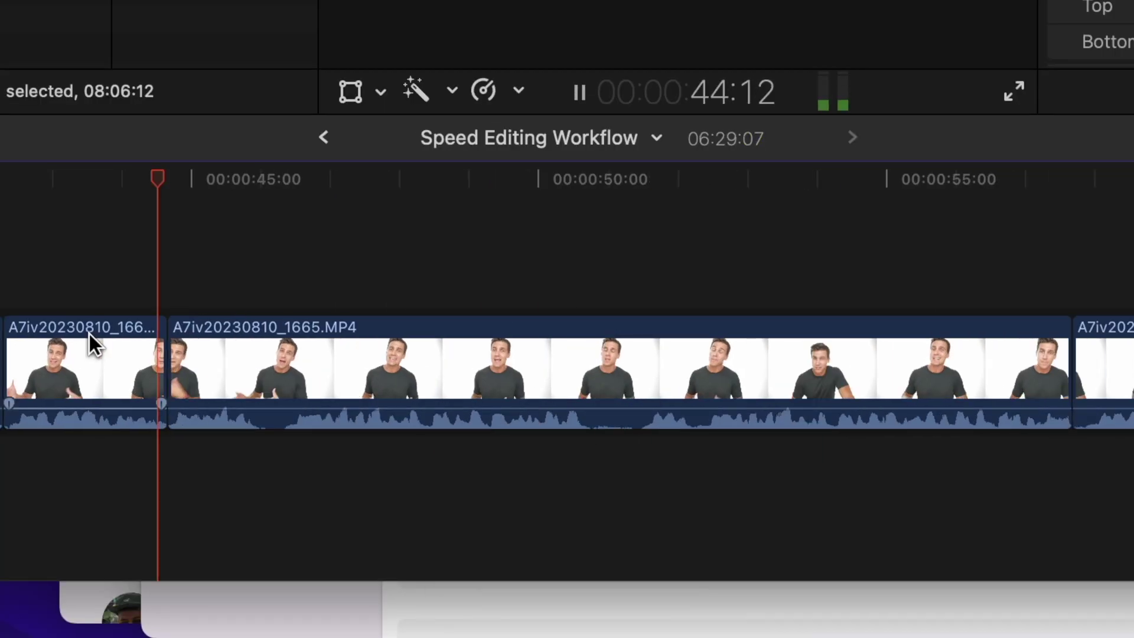
key("bracketleft")
key("l")
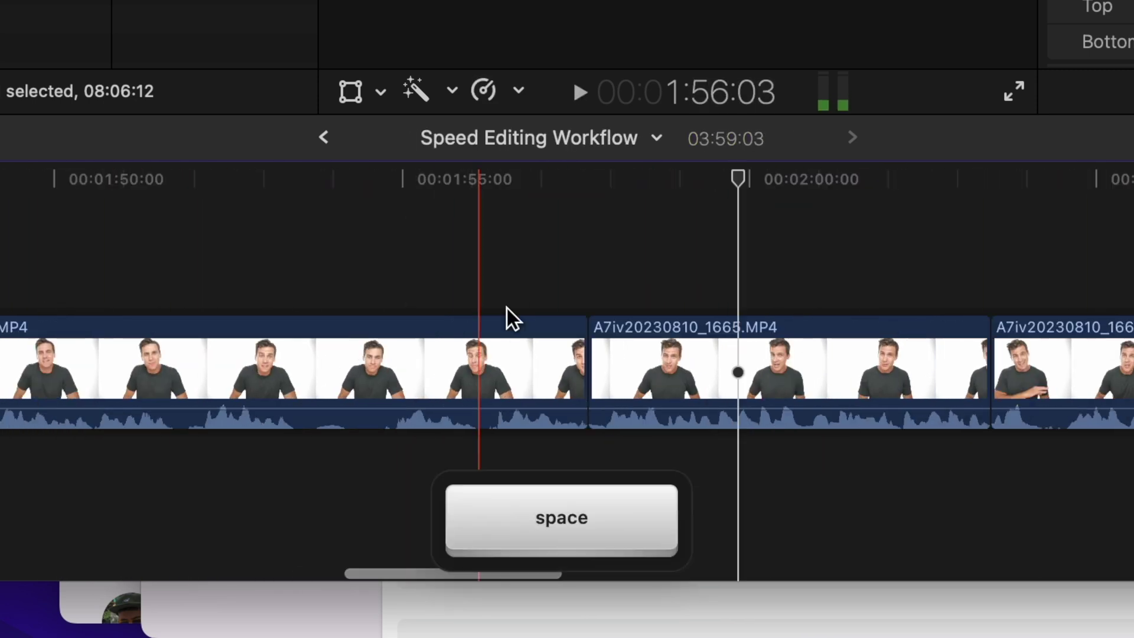
key("l")
key("l")
key("l")
key("l")
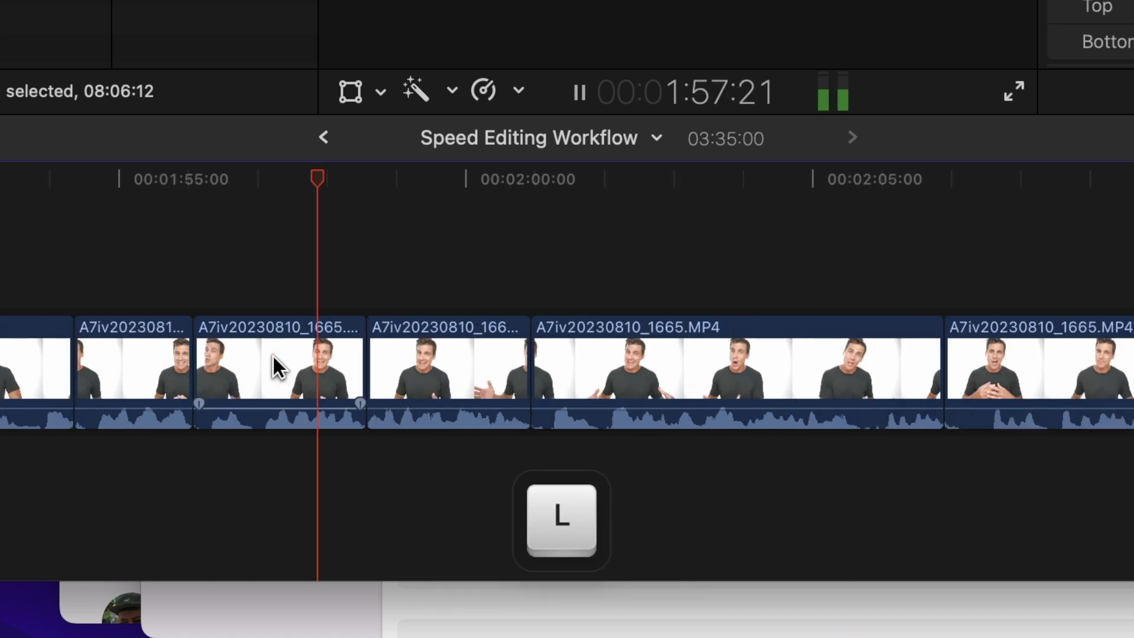
key("space")
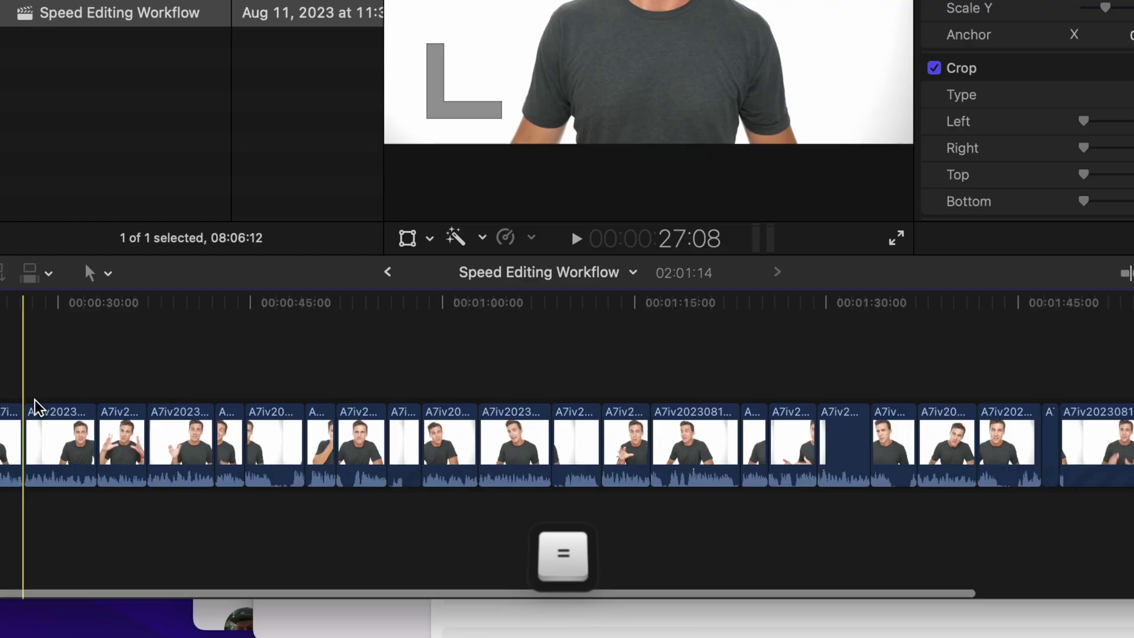
Step: Detach the audio of the clip near 43 seconds and delay its video 5 frames for a J-cut
key("cmd+equal")
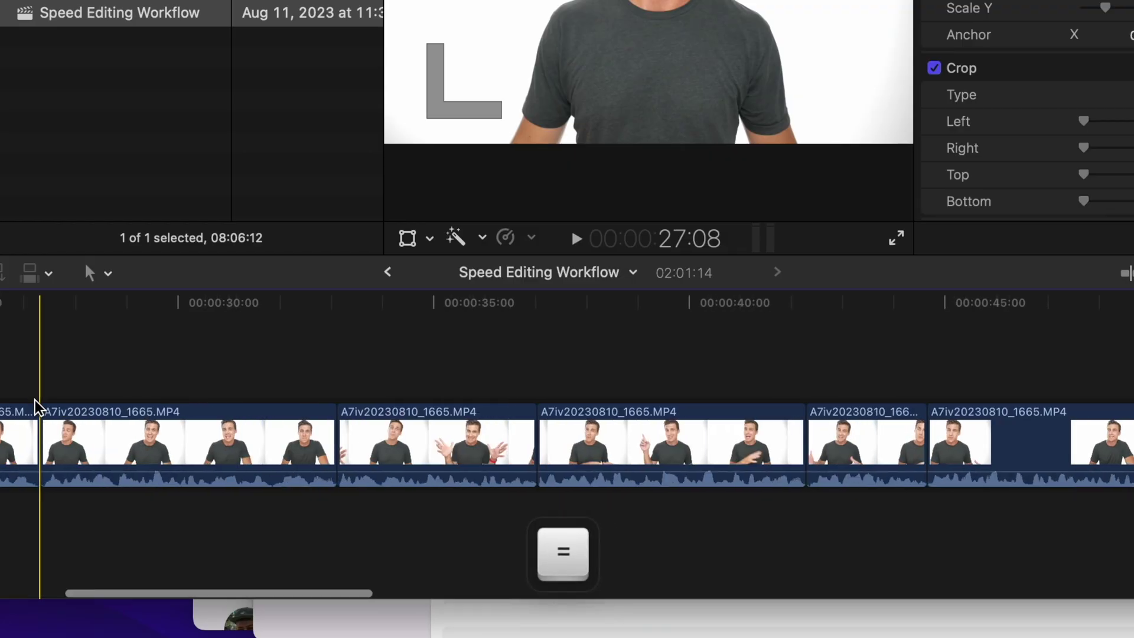
scroll(497, 431, "right", 6)
left_click(603, 445)
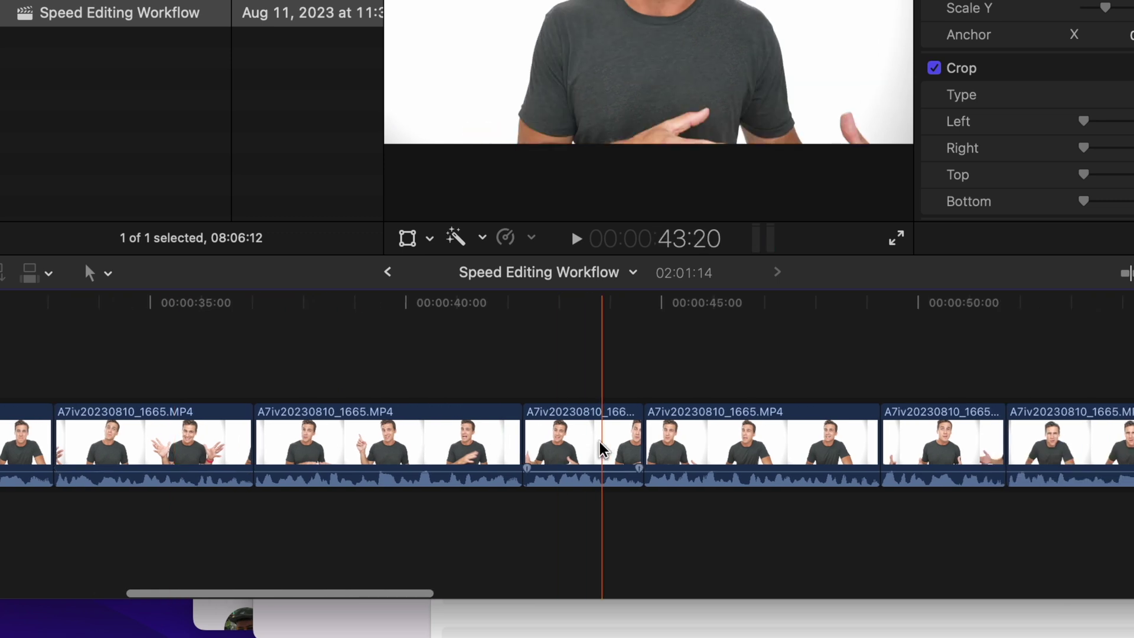
key("super+equal")
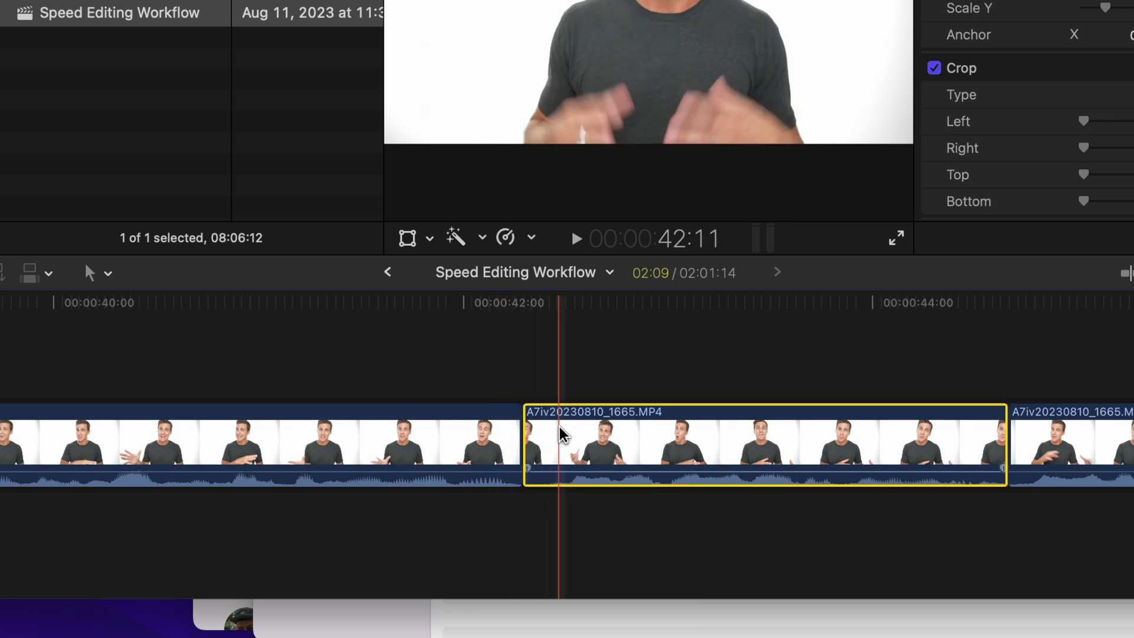
key("h")
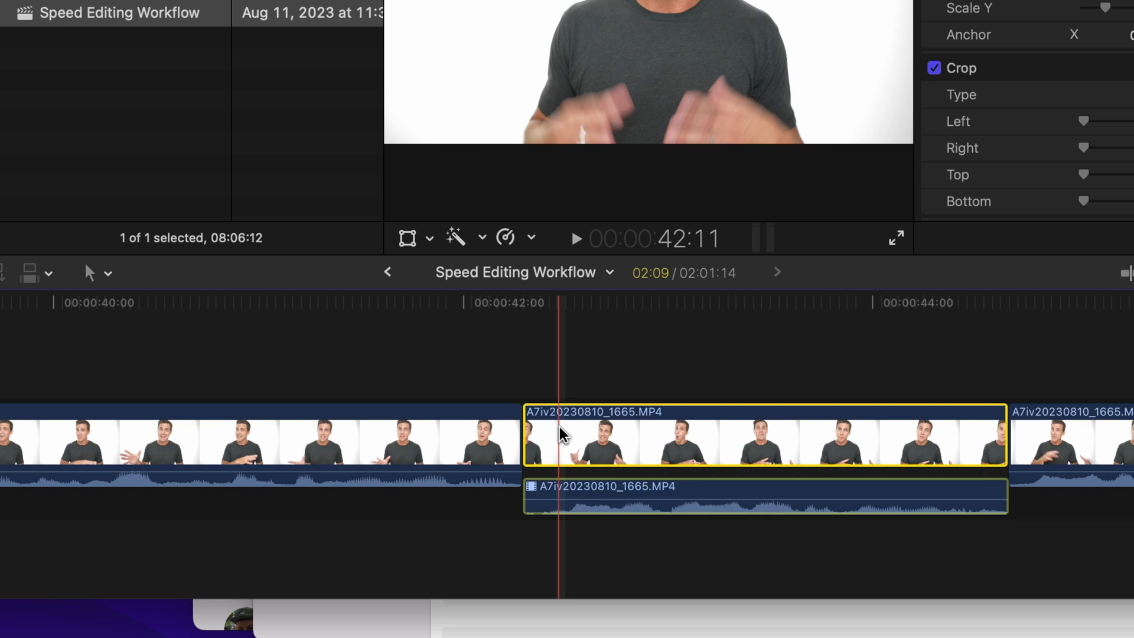
left_click_drag(530, 432, 555, 435)
left_click_drag(569, 435, 570, 435)
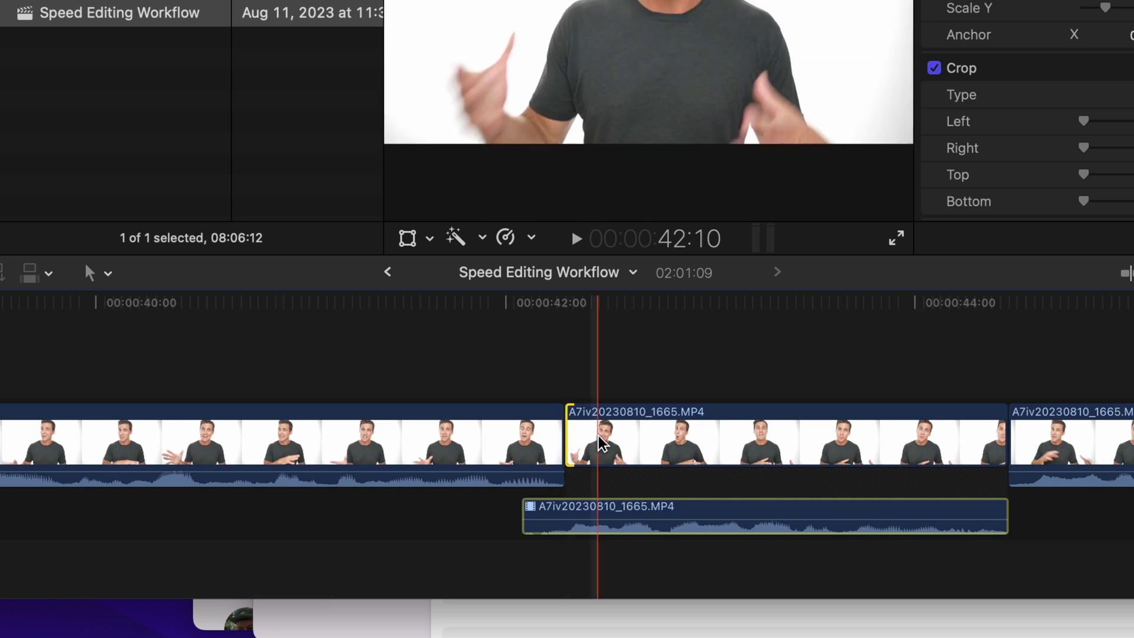